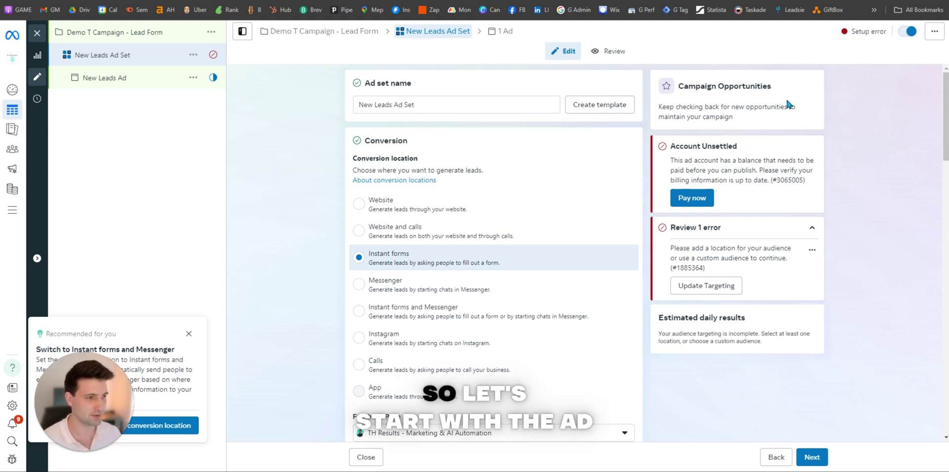
# Rename the ad set as "Copenhagen Audience - 01".
pyautogui.moveTo(426, 104); pyautogui.dragTo(336, 100)
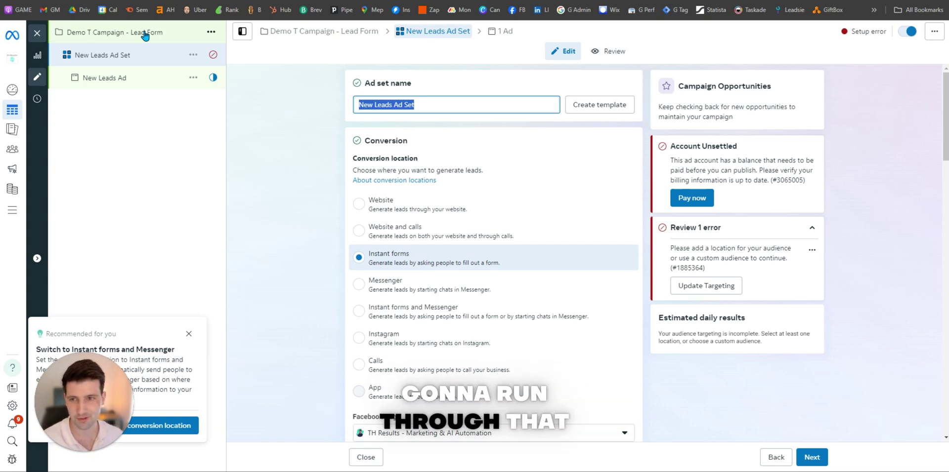
pyautogui.click(119, 56)
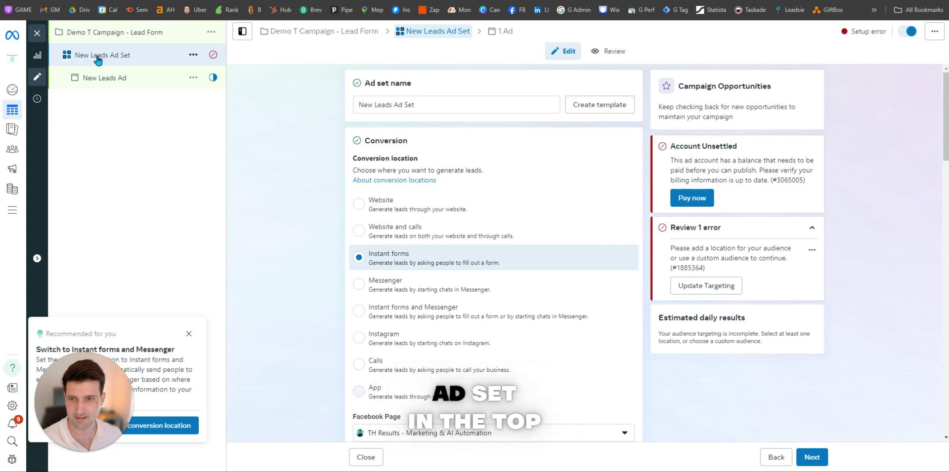
pyautogui.click(453, 108)
pyautogui.moveTo(452, 107); pyautogui.dragTo(334, 106)
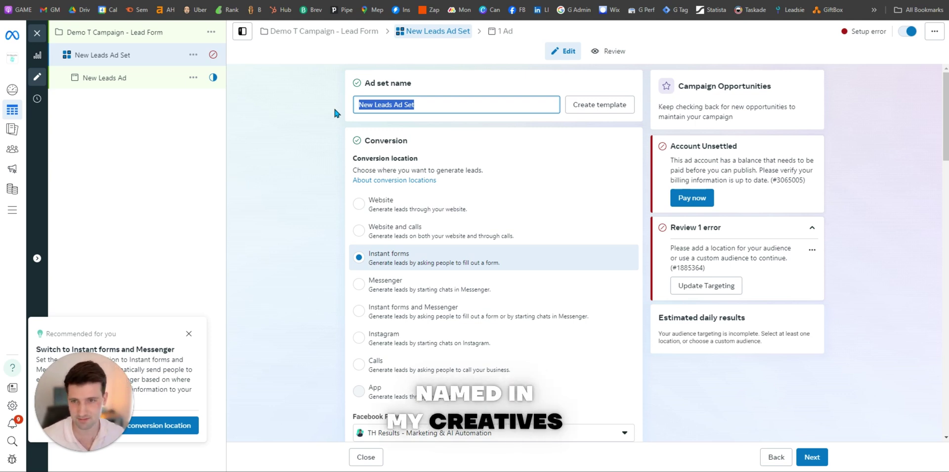
pyautogui.moveTo(434, 103); pyautogui.dragTo(345, 107)
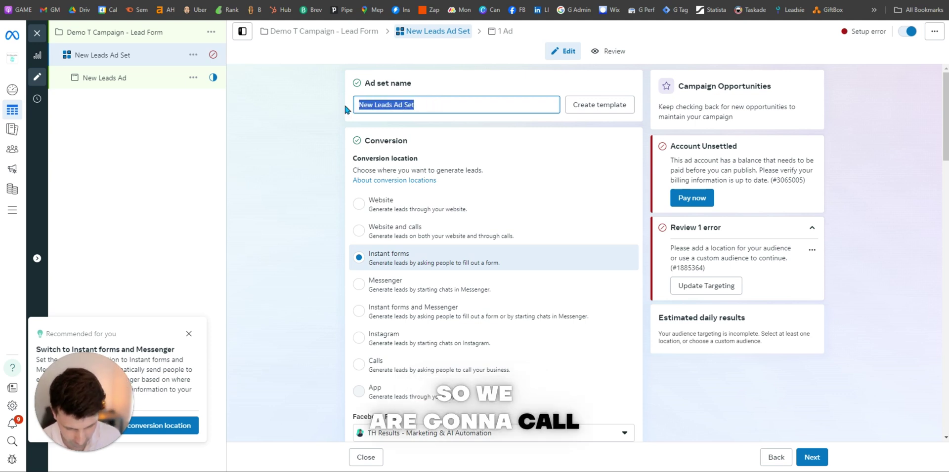
pyautogui.write('Copenhagen Audd')
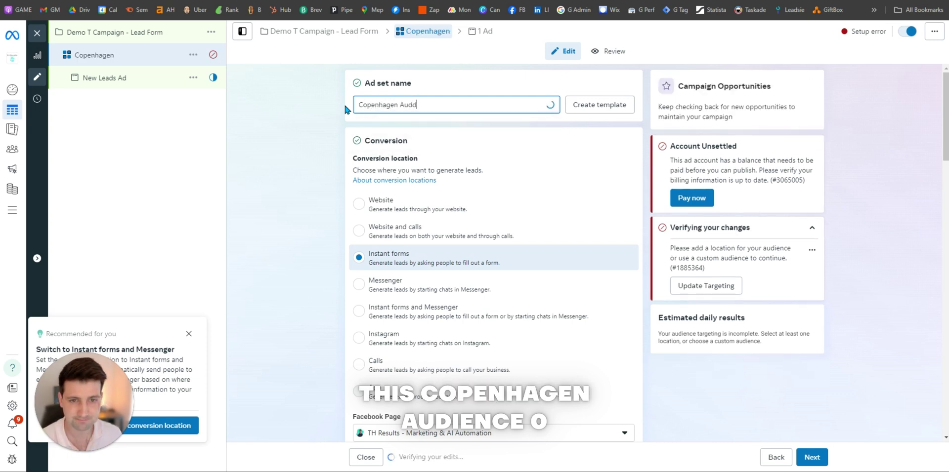
pyautogui.press('BackSpace')
pyautogui.write('ience - 01')
pyautogui.click(469, 115)
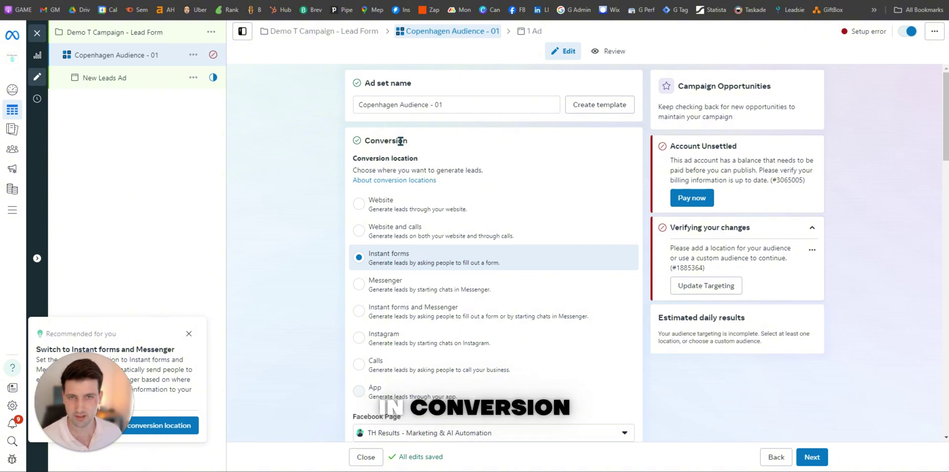
# Choose "Maximize number of leads" as the ad set's performance goal.
pyautogui.scroll(-6, 400, 143)
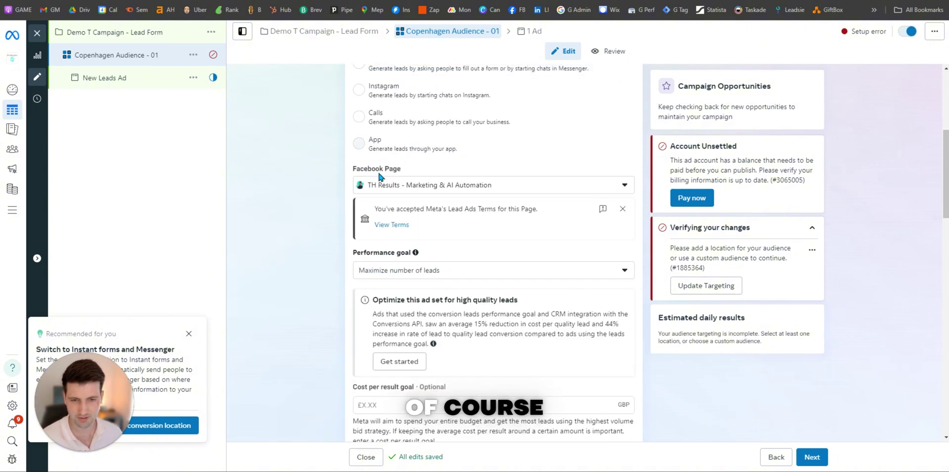
pyautogui.moveTo(405, 120)
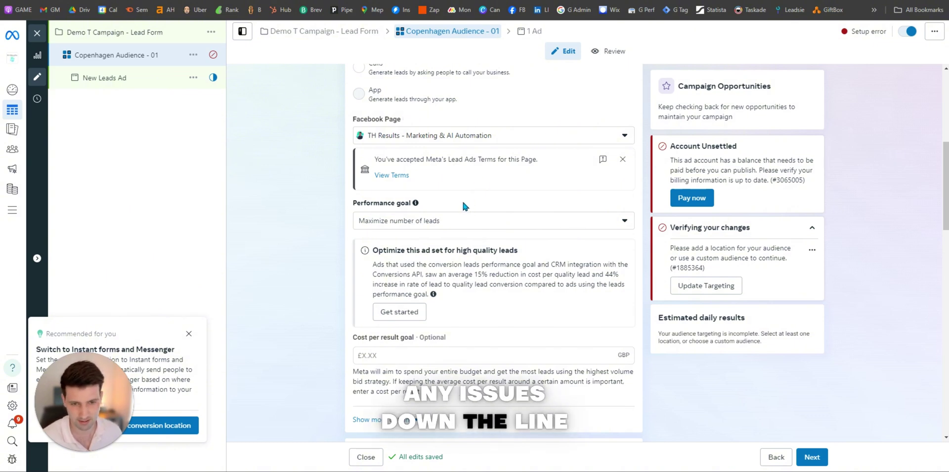
pyautogui.scroll(-2, 459, 204)
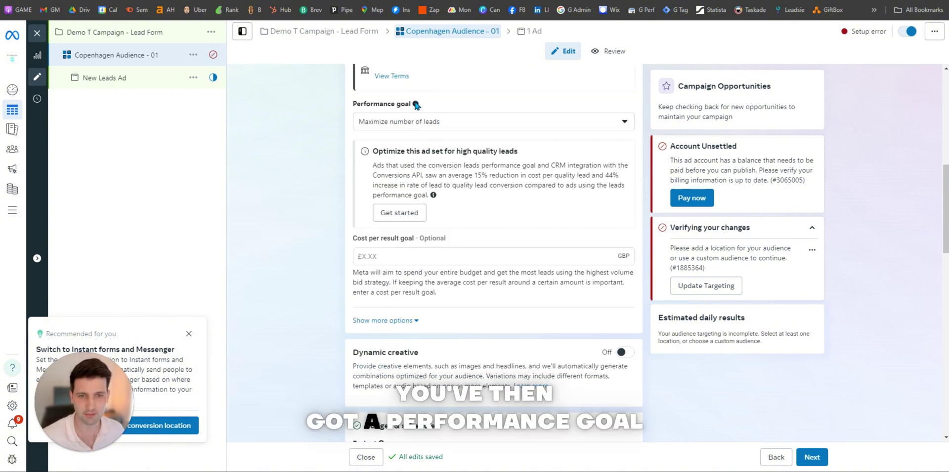
pyautogui.click(426, 122)
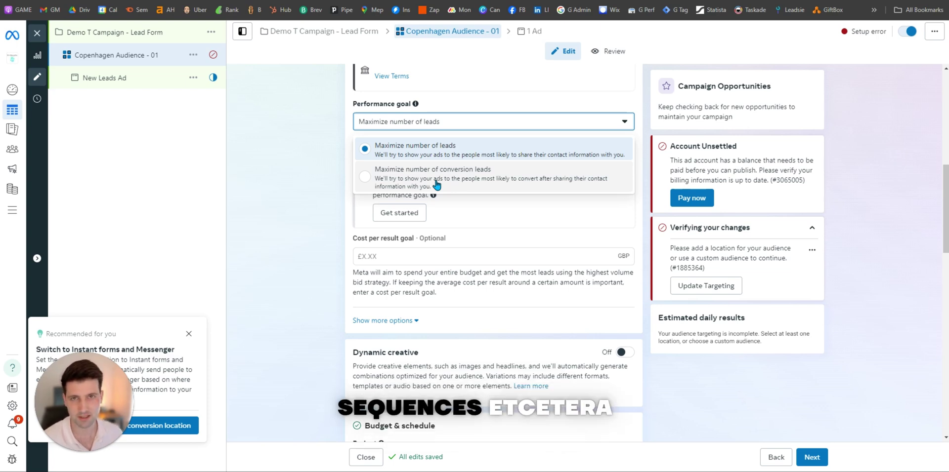
pyautogui.click(433, 151)
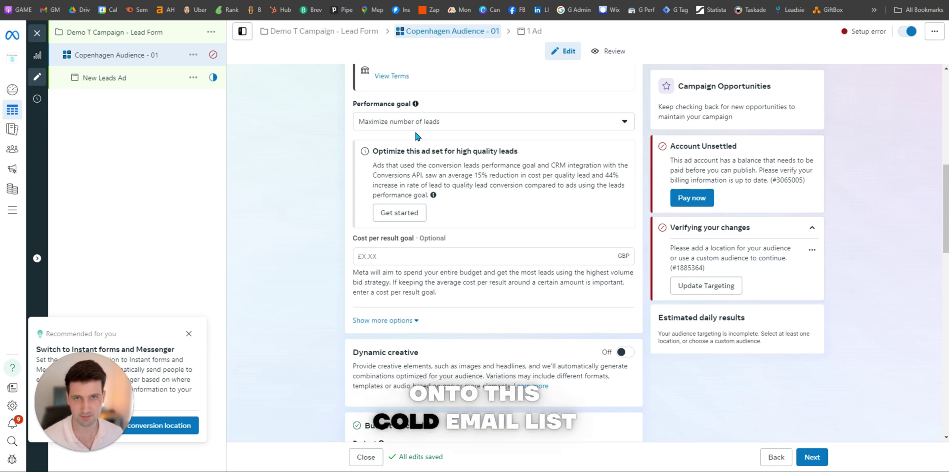
# Add Copenhagen, Capital Region of Denmark, Denmark as an included location in the audience controls.
pyautogui.scroll(-1, 435, 163)
pyautogui.moveTo(434, 188)
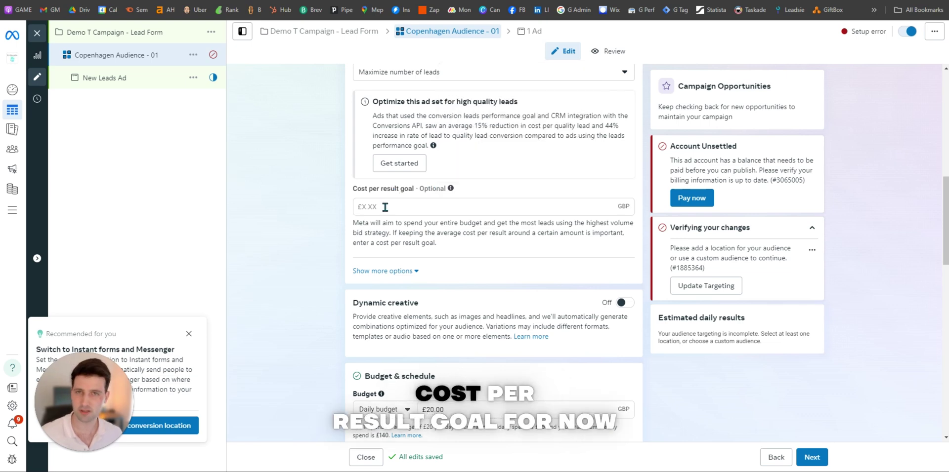
pyautogui.scroll(-3, 398, 212)
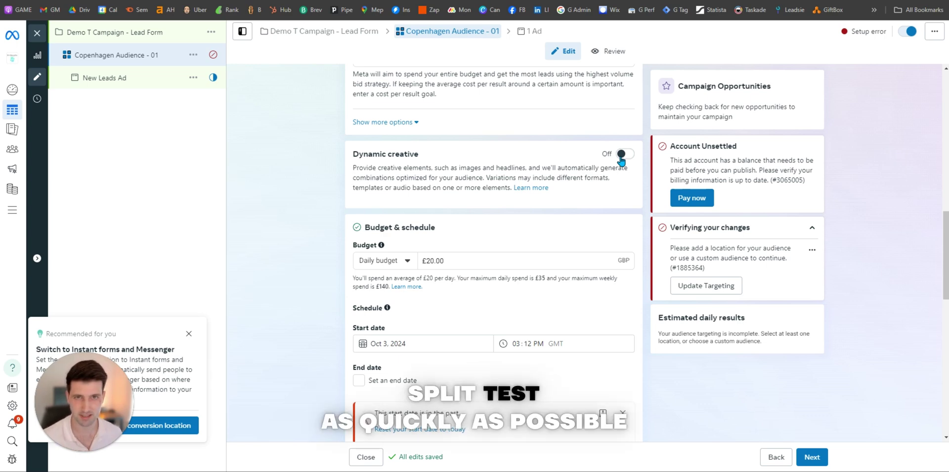
pyautogui.scroll(-2, 489, 176)
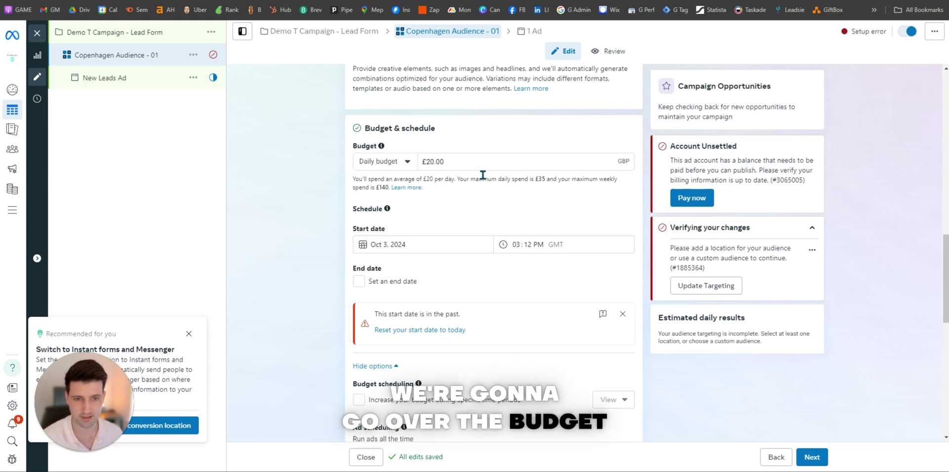
pyautogui.scroll(-6, 433, 147)
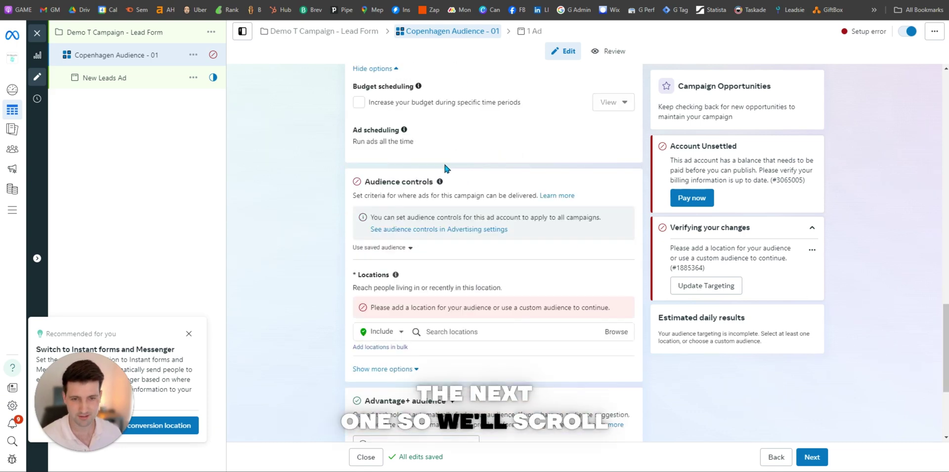
pyautogui.scroll(-2, 457, 193)
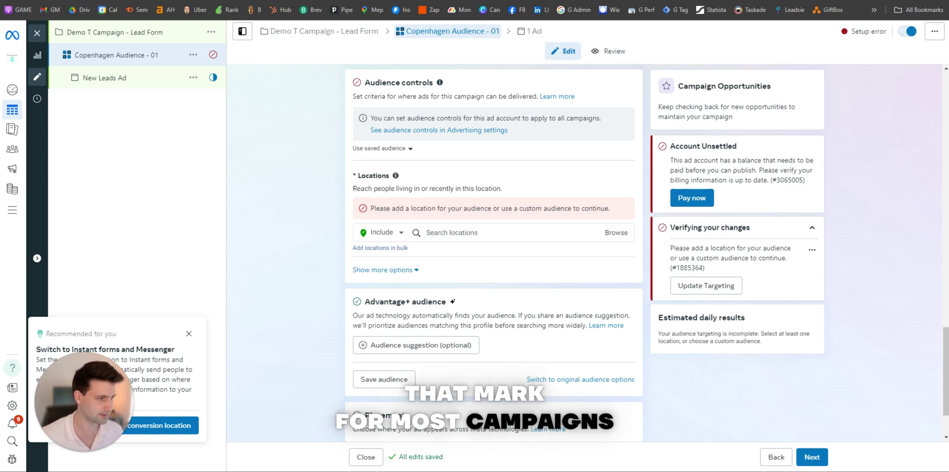
pyautogui.click(470, 234)
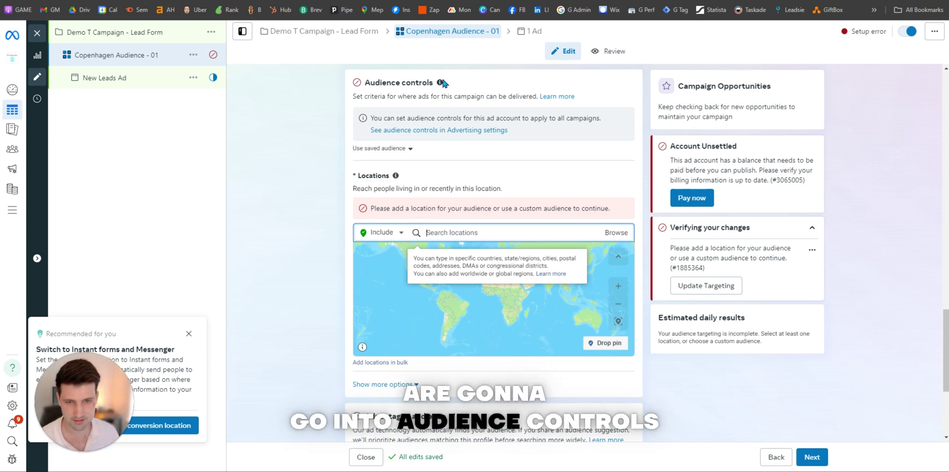
pyautogui.click(439, 235)
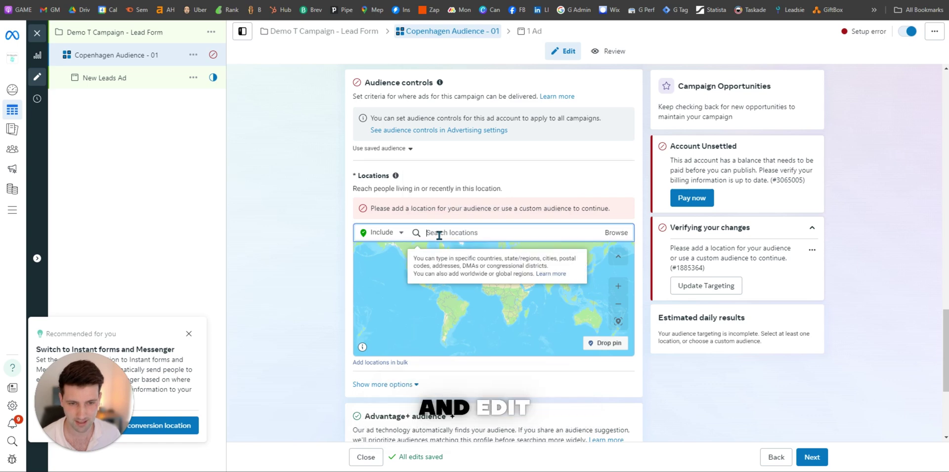
pyautogui.write('co')
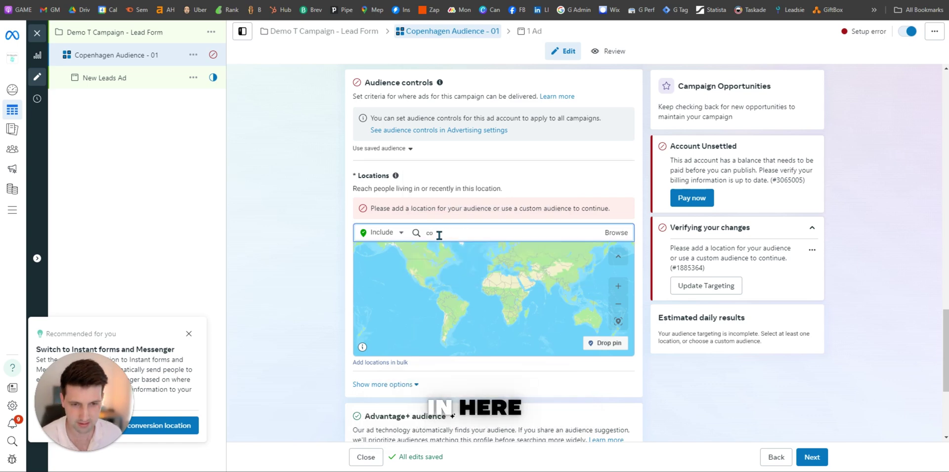
pyautogui.write('penhagen')
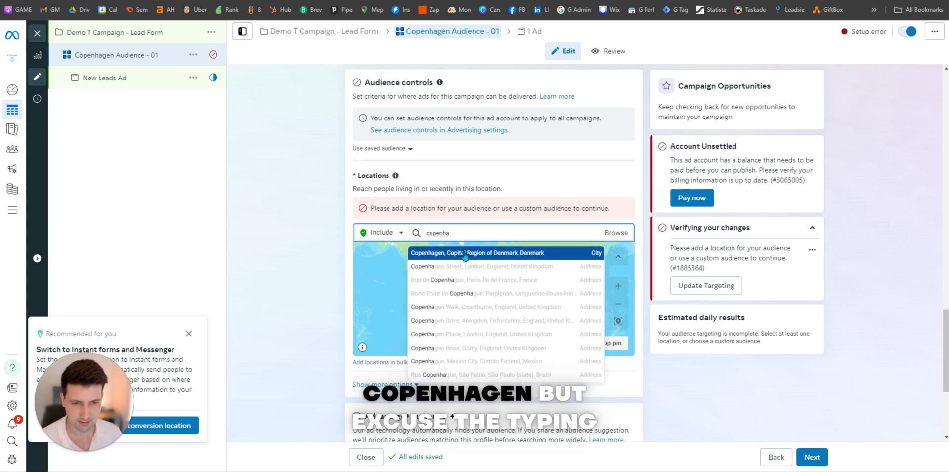
pyautogui.click(467, 254)
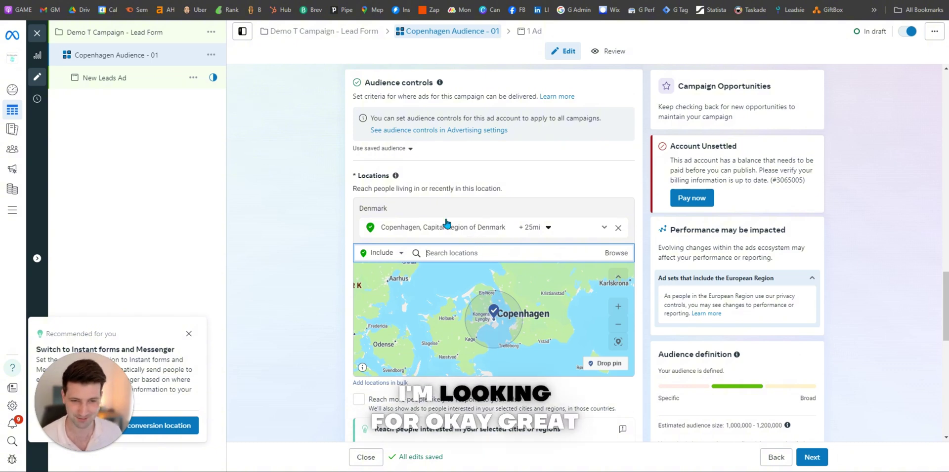
# Examine the radius options for the Copenhagen location, the option to reach more people, and the audience definition.
pyautogui.scroll(-1, 447, 212)
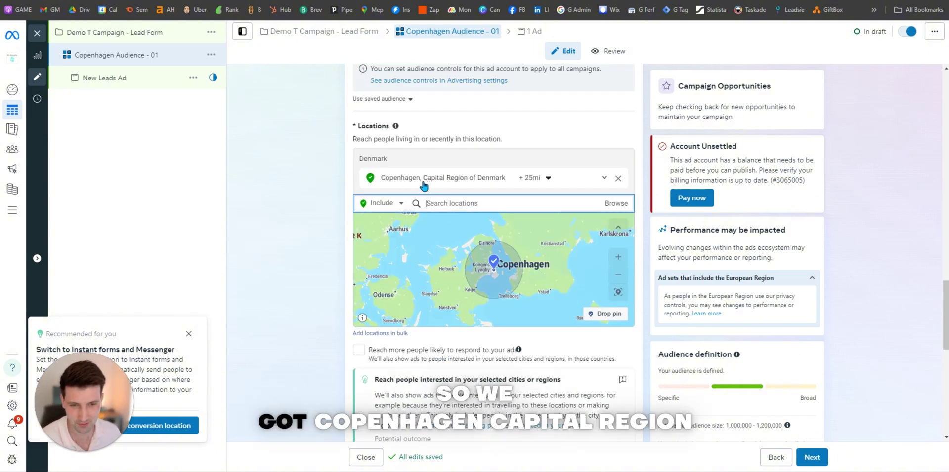
pyautogui.click(536, 180)
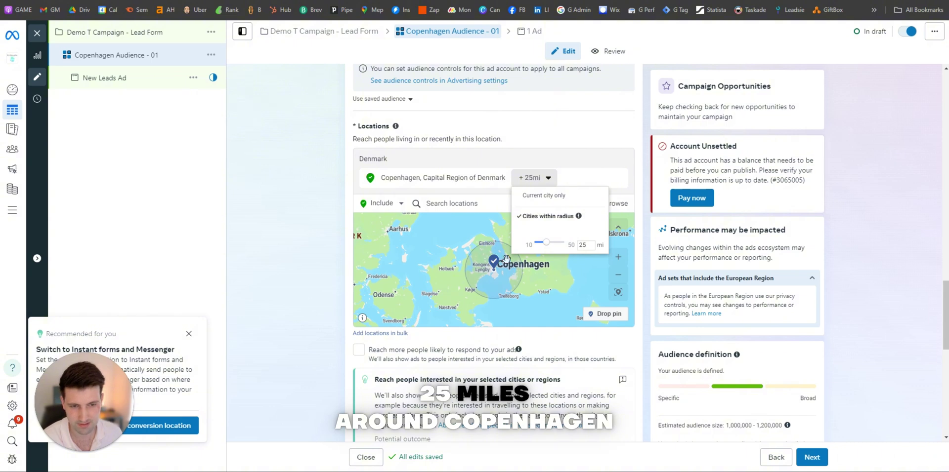
pyautogui.scroll(-3, 361, 203)
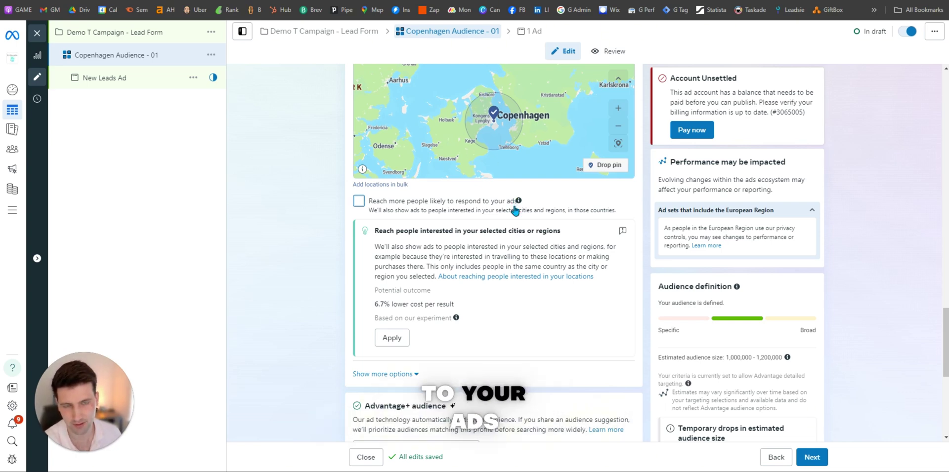
pyautogui.moveTo(518, 201)
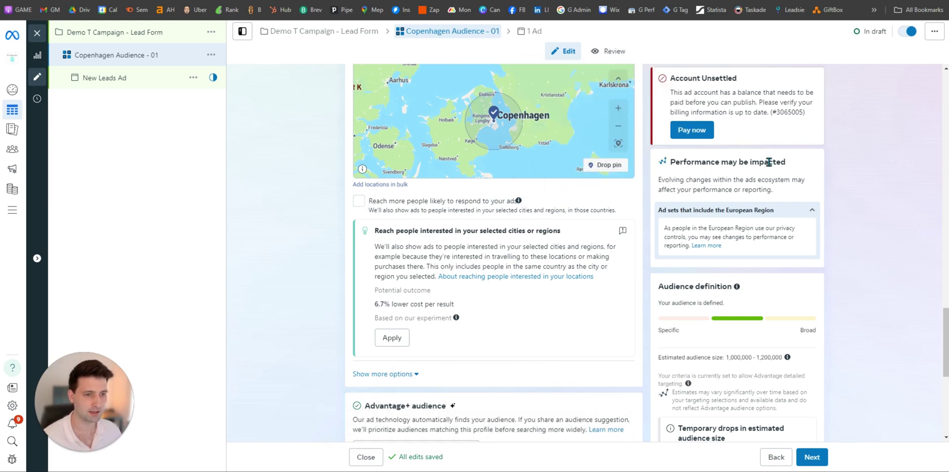
pyautogui.scroll(-4, 764, 186)
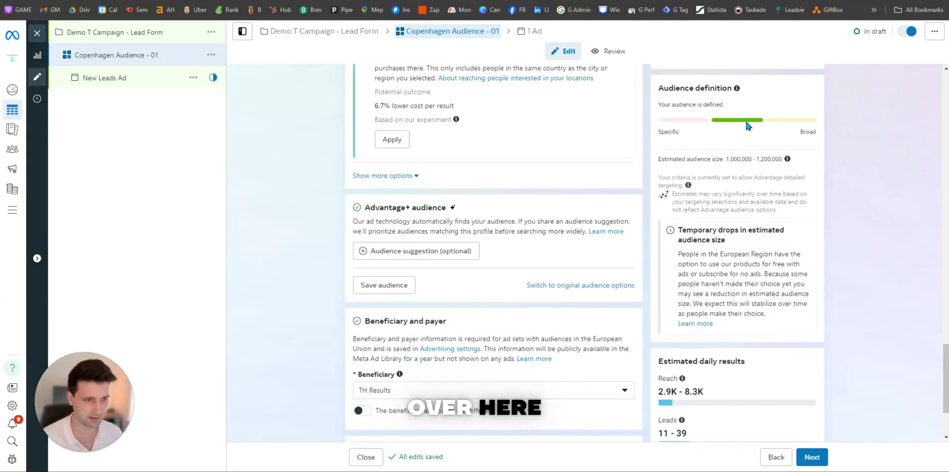
pyautogui.moveTo(737, 92)
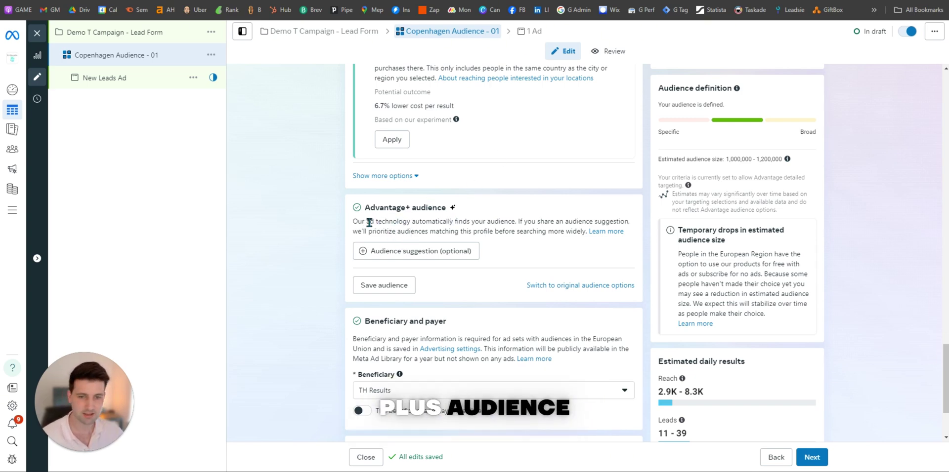
# Add an audience suggestion to the Advantage+ audience and set its gender to Women.
pyautogui.click(394, 223)
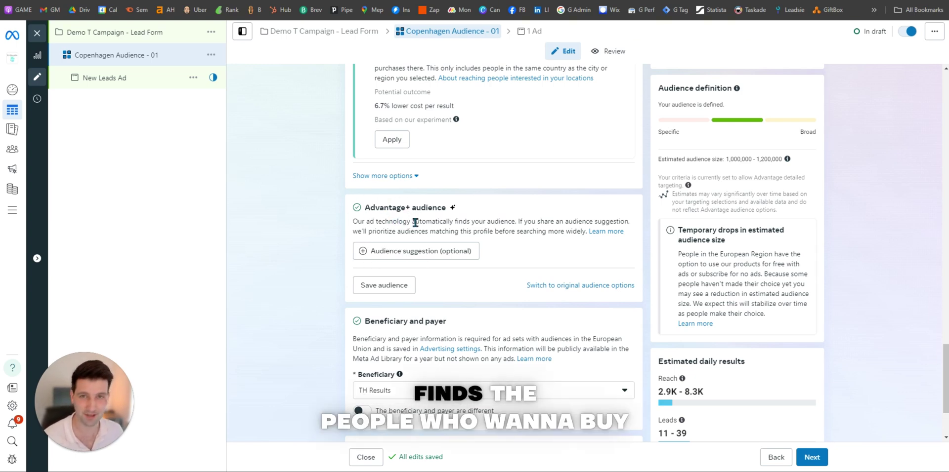
pyautogui.click(414, 255)
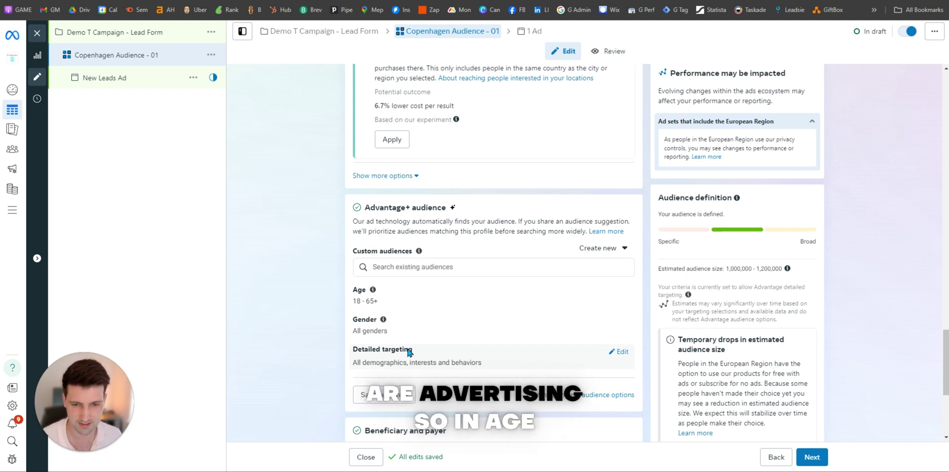
pyautogui.moveTo(353, 300)
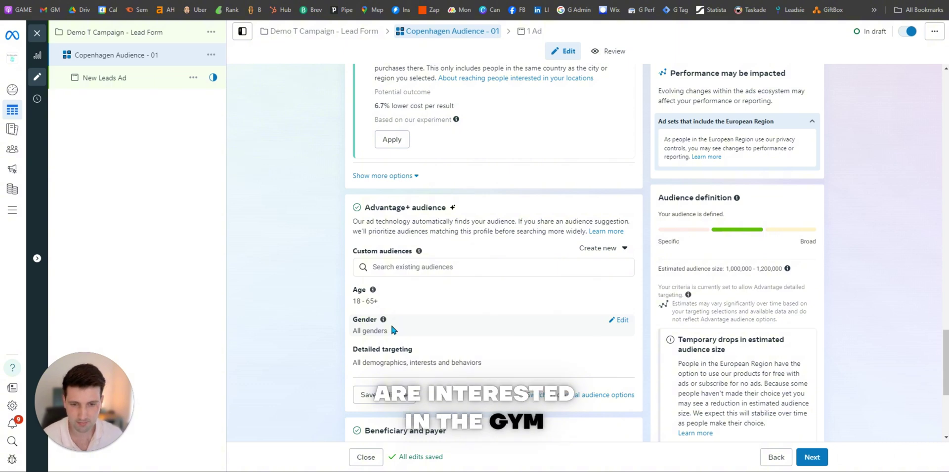
pyautogui.click(615, 322)
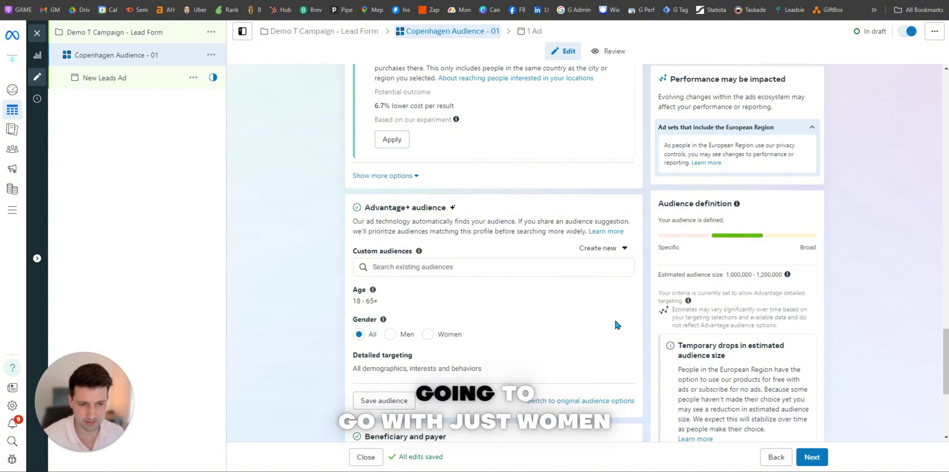
pyautogui.click(423, 335)
pyautogui.moveTo(384, 321)
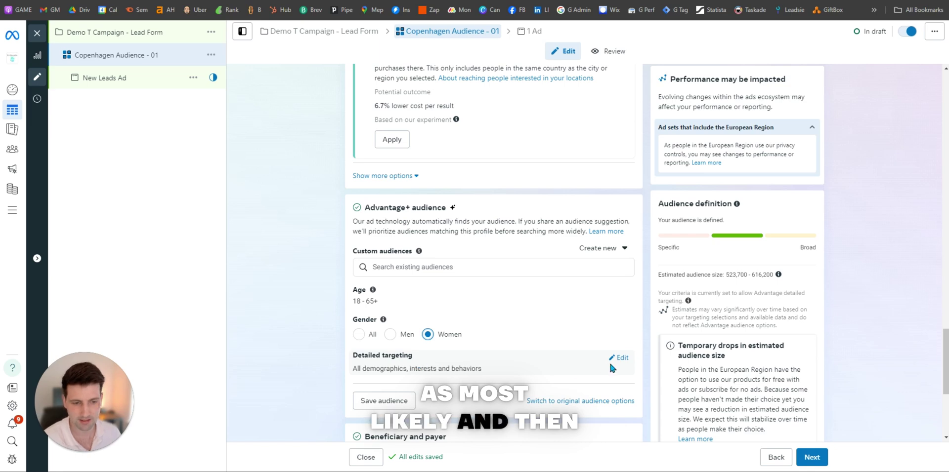
# Add the interest "Yoga (fitness)" to the audience's detailed targeting.
pyautogui.click(622, 359)
pyautogui.scroll(-3, 432, 257)
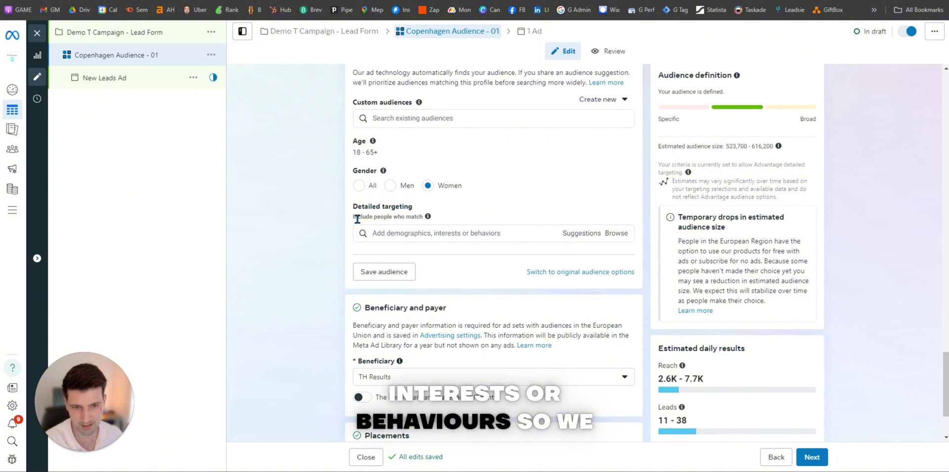
pyautogui.click(381, 233)
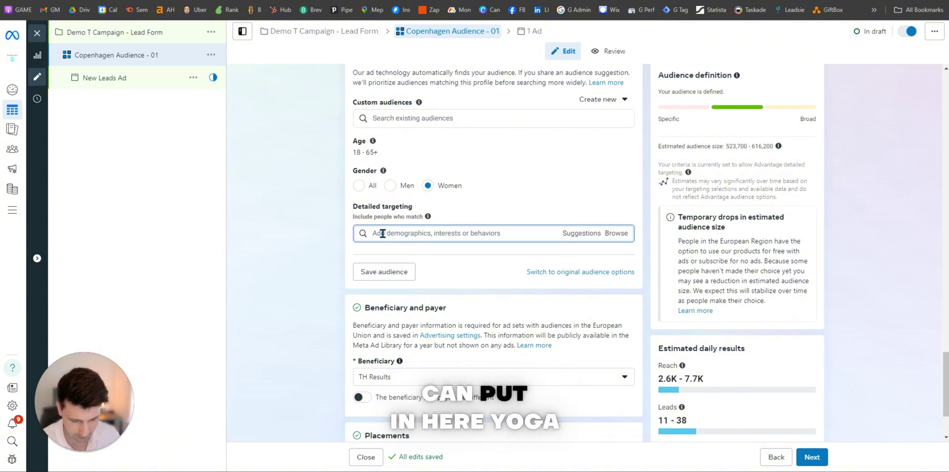
pyautogui.write('yoga')
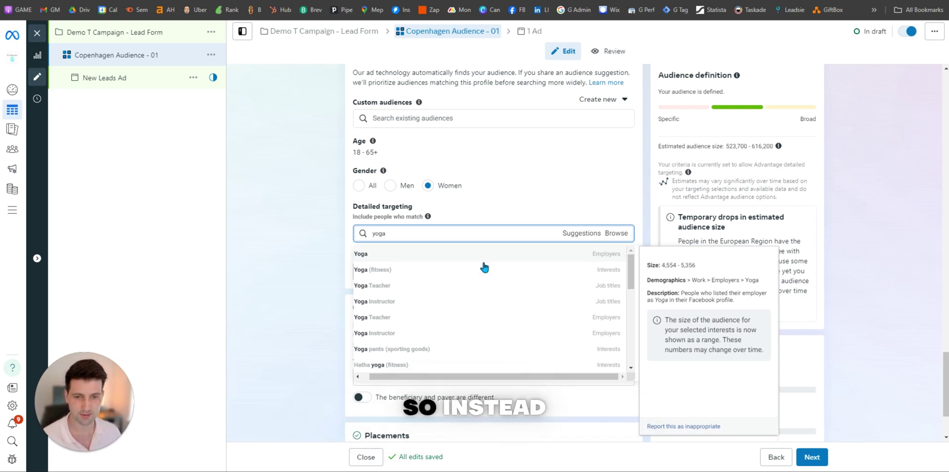
pyautogui.click(575, 272)
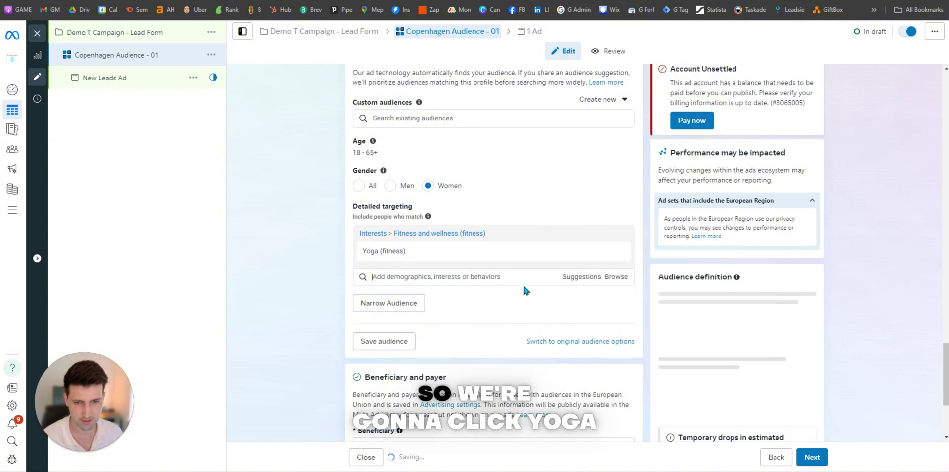
pyautogui.click(389, 278)
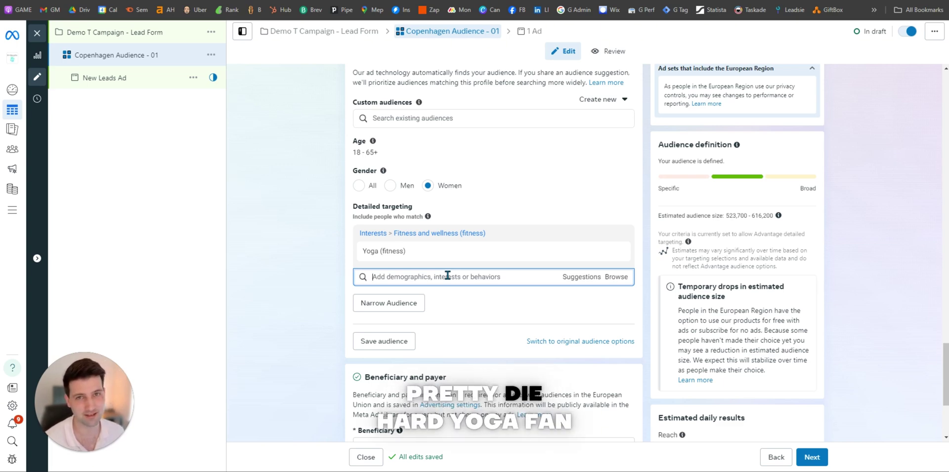
pyautogui.click(556, 177)
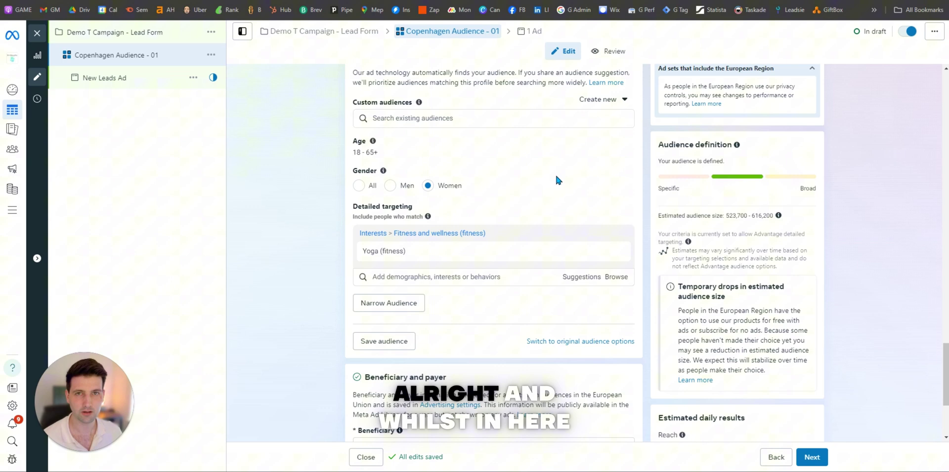
# Look at the types of new audience that can be created under custom audiences.
pyautogui.click(600, 100)
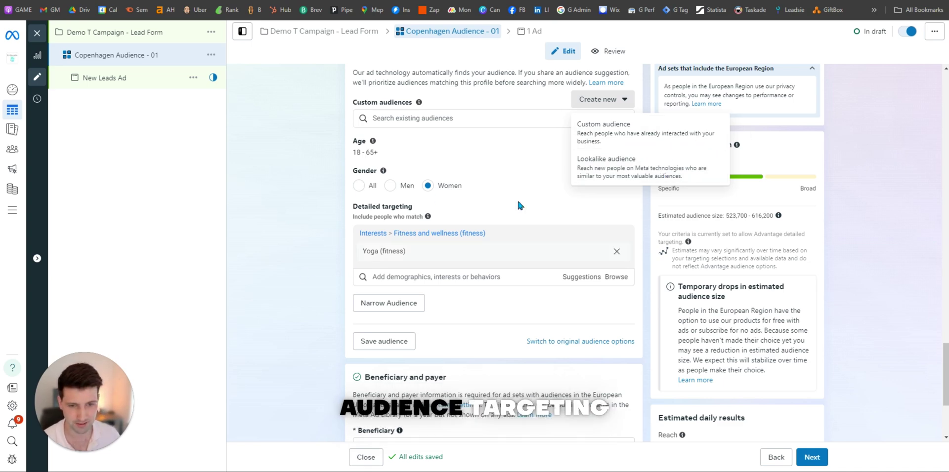
pyautogui.moveTo(563, 257)
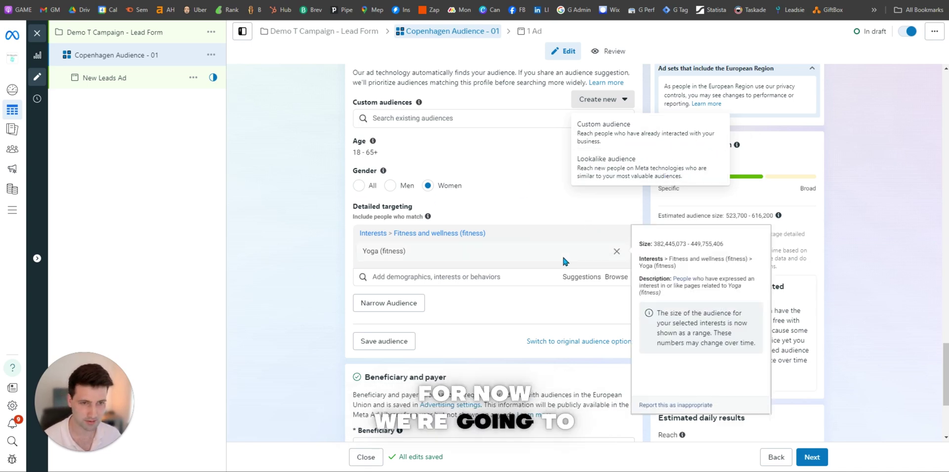